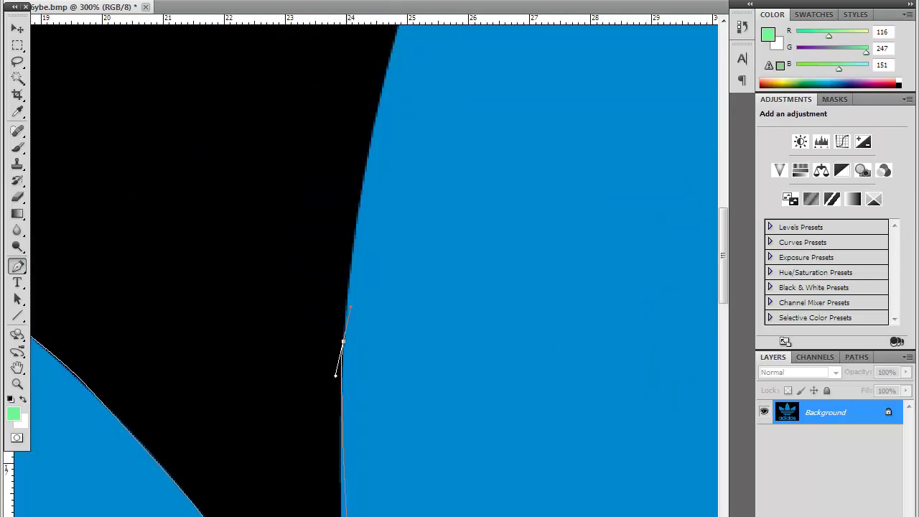
- Trace curved Pen path points up the right leaf edge of the blue trefoil
scroll(373, 269, up, 2)
scroll(374, 270, up, 3)
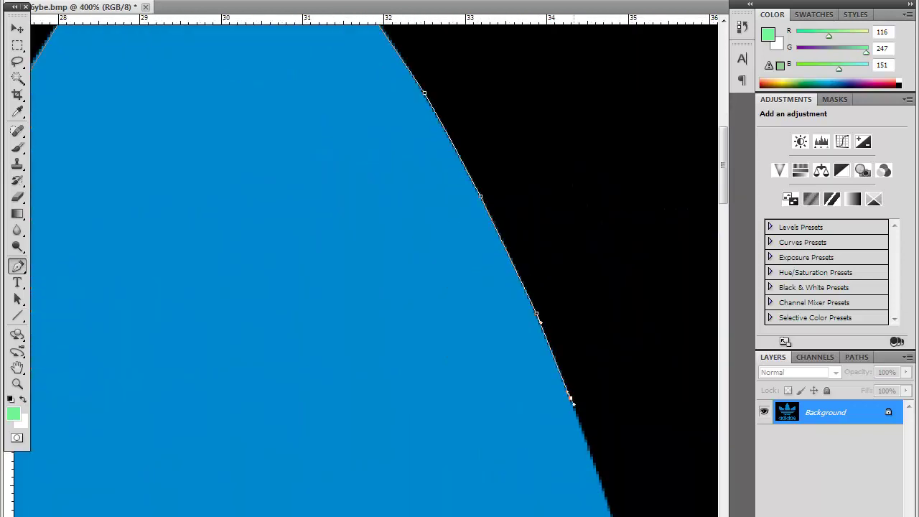
scroll(571, 400, down, 2)
scroll(560, 423, down, 2)
scroll(553, 438, down, 2)
scroll(541, 463, down, 3)
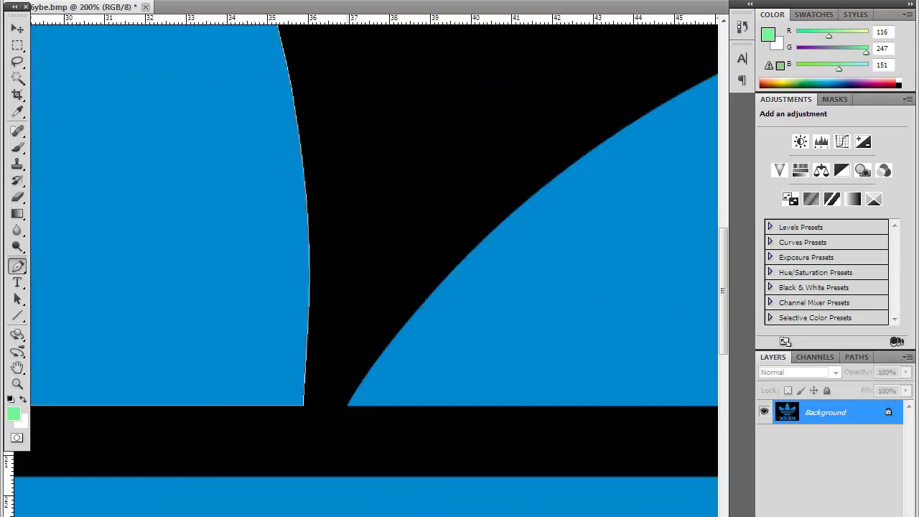
drag(448, 267, 478, 240)
drag(534, 187, 571, 164)
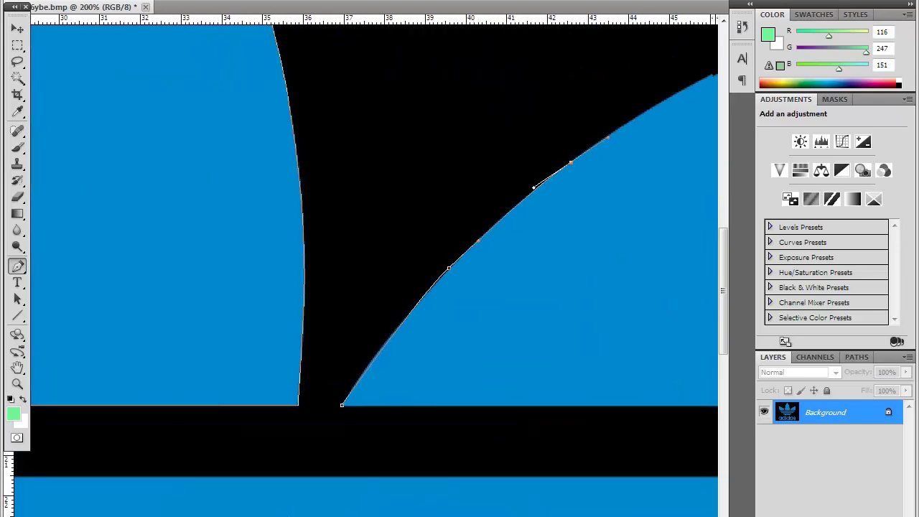
- Zoom in on the leaf edge and add a path anchor at the leaf's corner
scroll(359, 266, up, 3)
shift+scroll(359, 266, right, 3)
key(ctrl+plus)
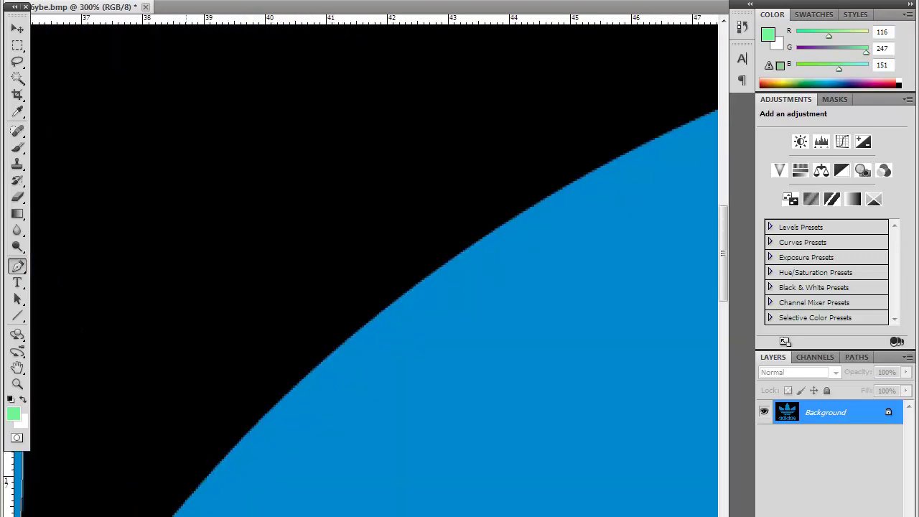
scroll(359, 265, up, 2)
shift+scroll(359, 266, right, 5)
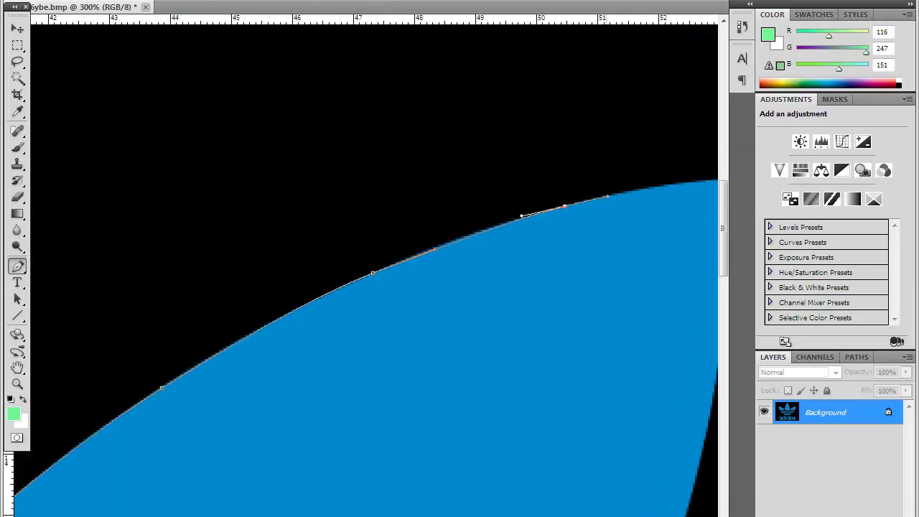
shift+scroll(523, 215, right, 3)
click(560, 179)
scroll(557, 287, down, 4)
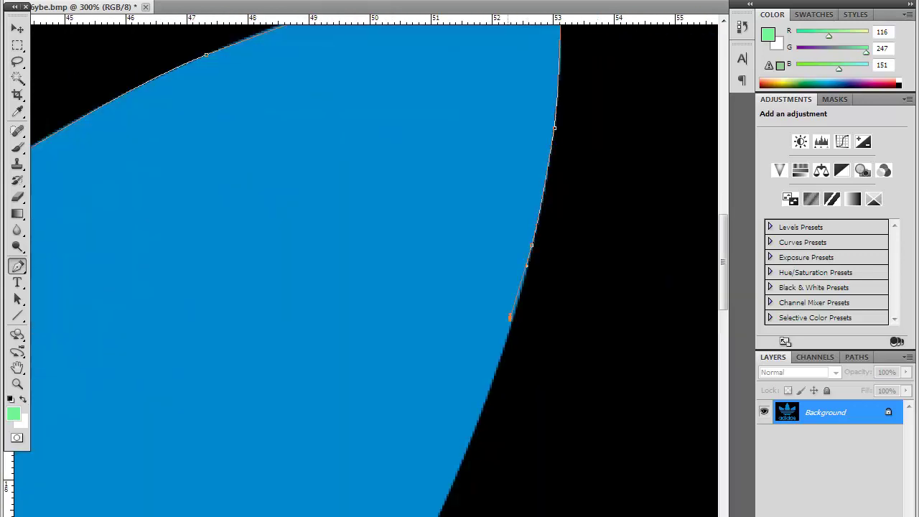
scroll(358, 265, down, 2)
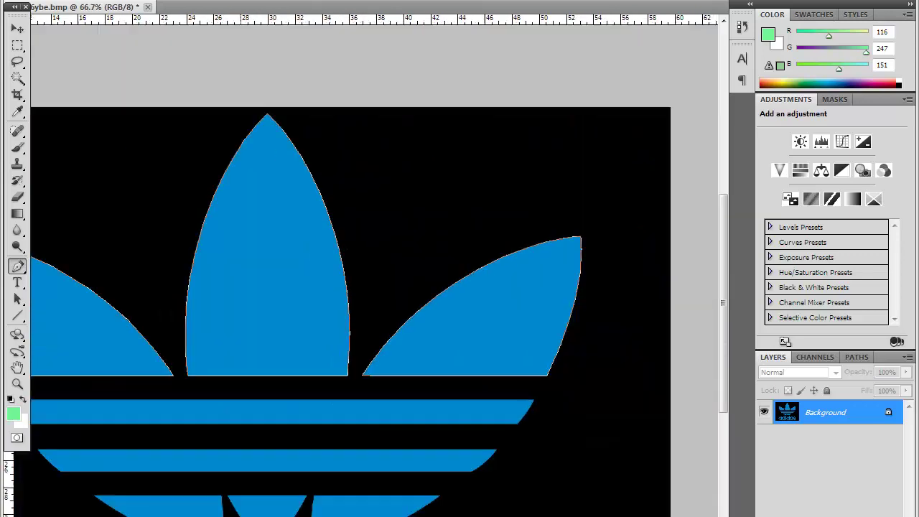
alt+scroll(143, 338, up, 2)
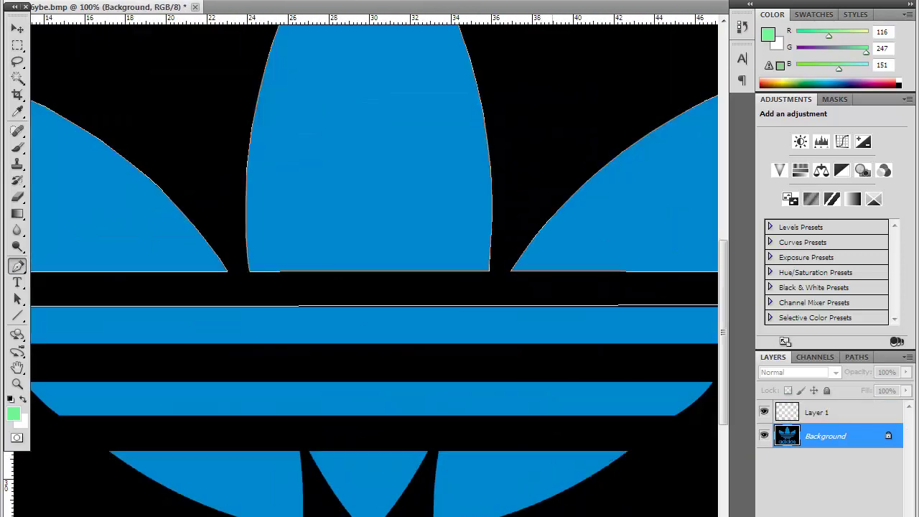
alt+scroll(143, 338, up, 2)
- Switch to the Scale tool (T) to enlarge the extruded trefoil logo group
alt+scroll(143, 338, up, 1)
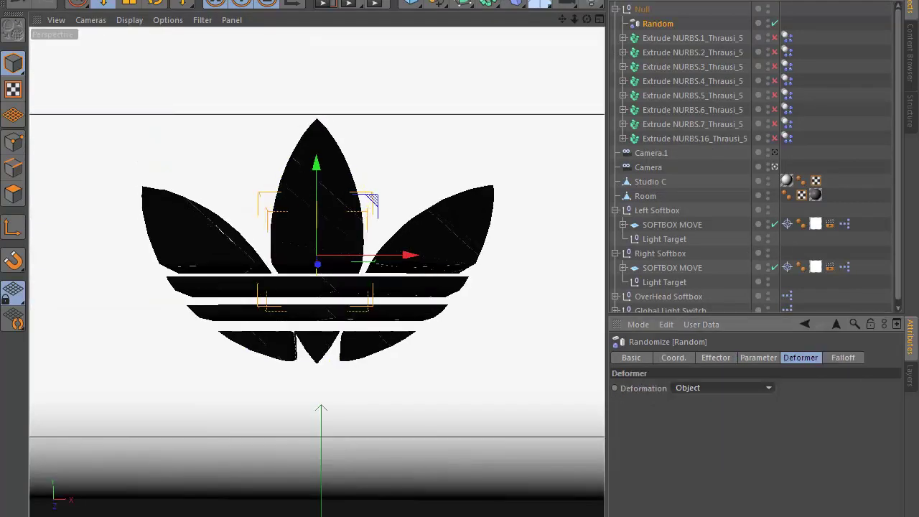
key(t)
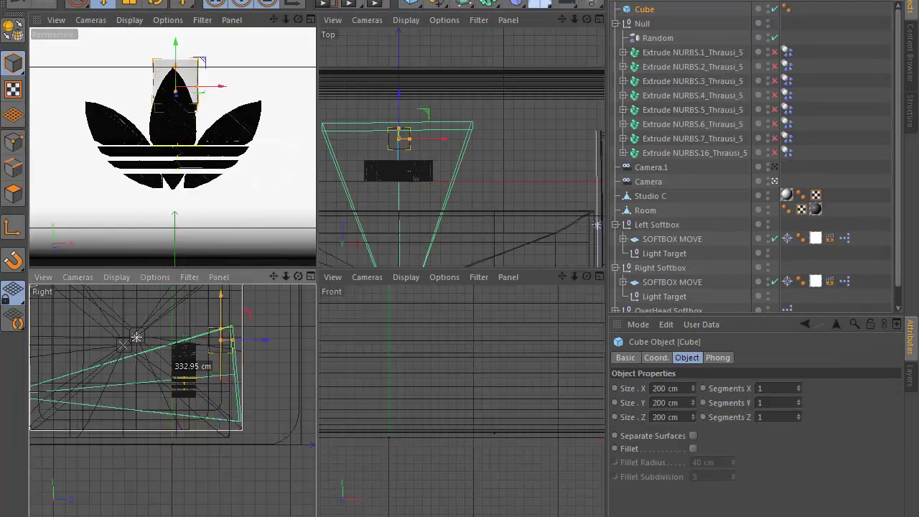
- Rotate the new cube copy about 22 degrees and shrink it to about 65%
key(r)
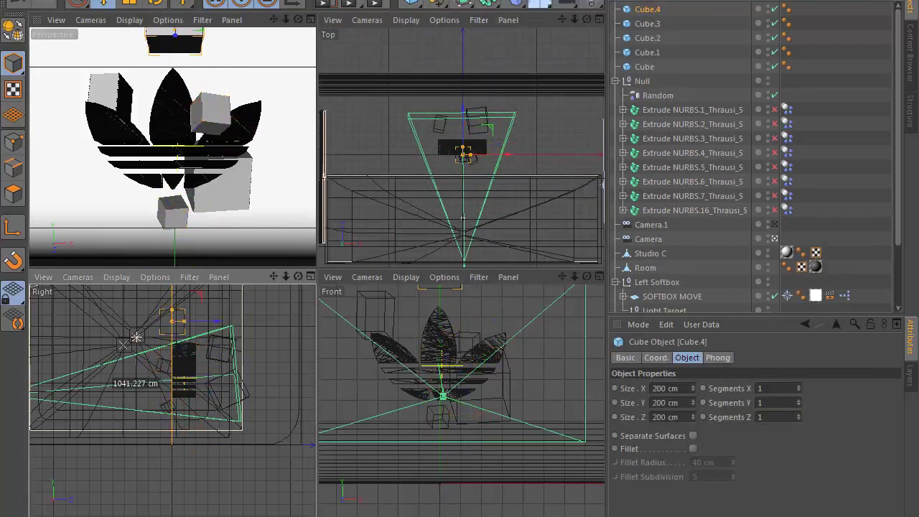
key(r)
drag(467, 66, 446, 65)
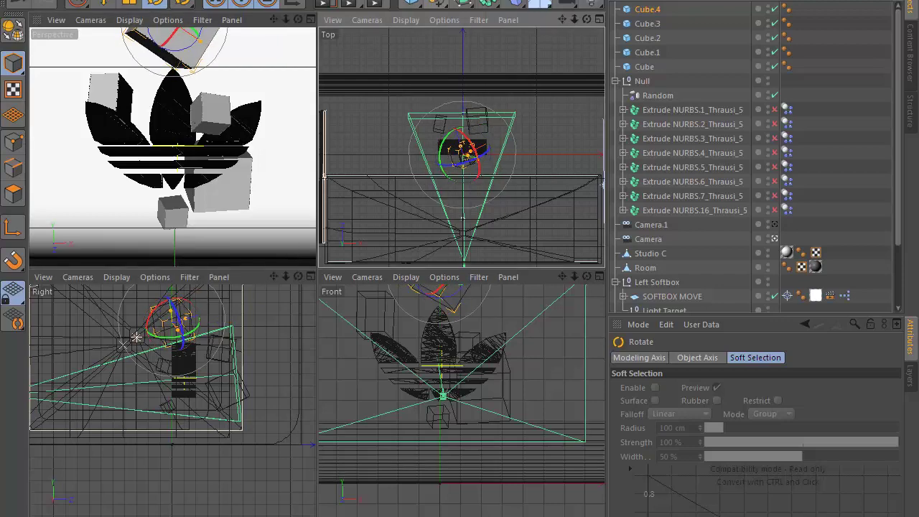
key(t)
ctrl+drag(136, 336, 136, 336)
- Make another cube copy, then move, rotate and resize it
key(r)
key(e)
key(r)
key(t)
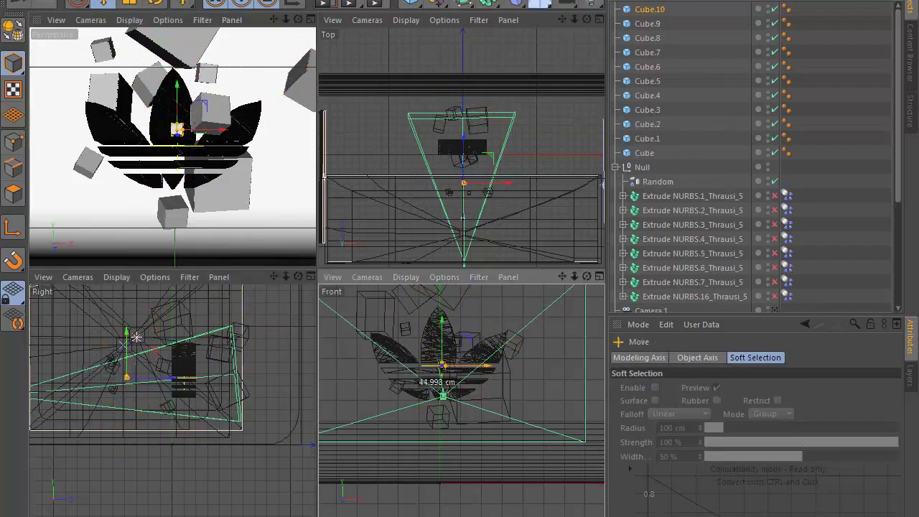
- Place, rotate and move Cube.10 through Cube.14 to new spots around the logo
key(r)
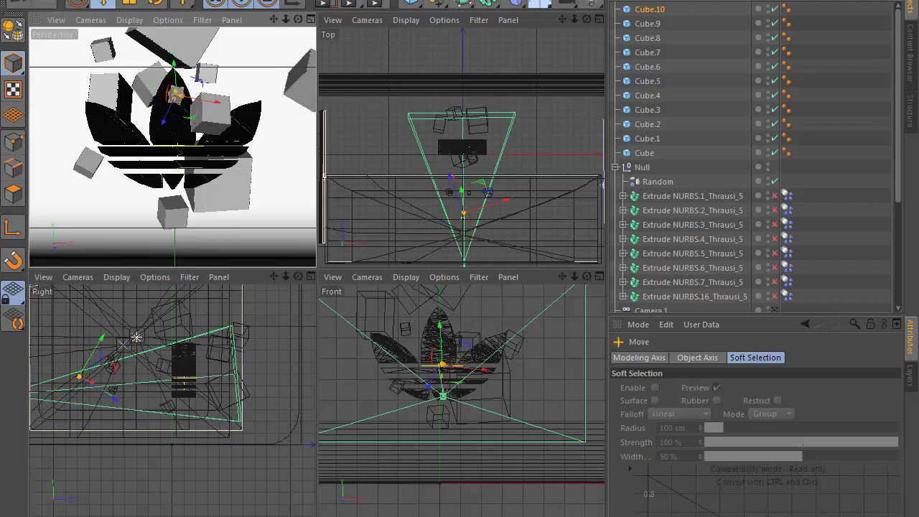
mouse_move(136, 337)
ctrl+mouse_down()
mouse_move(202, 374)
mouse_move(223, 359)
ctrl+mouse_up()
key(r)
key(e)
key(r)
key(e)
key(r)
key(e)
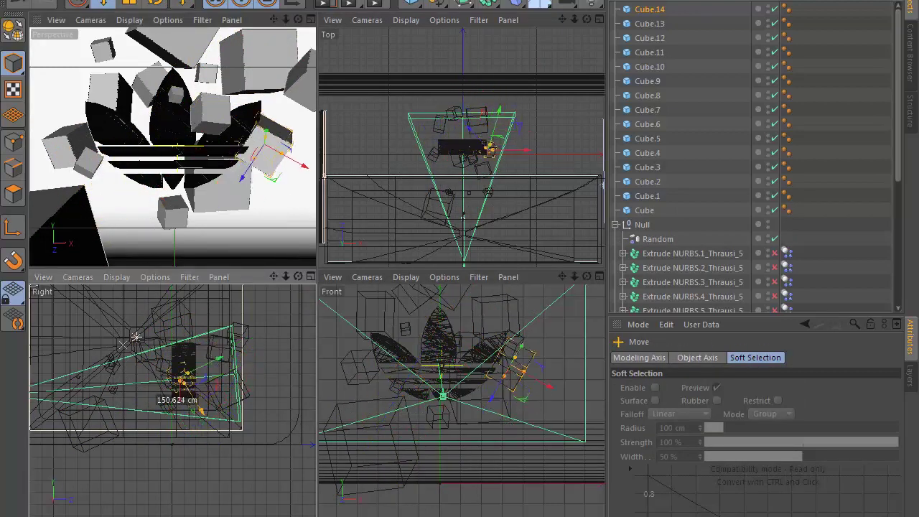
- Move new cubes into the cluster, tilting one about 17.6° and shifting it up-left
click(136, 337)
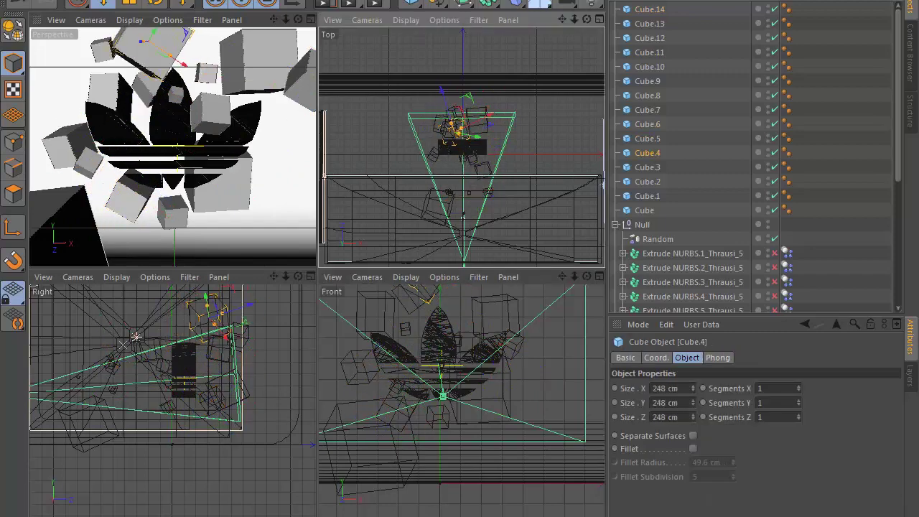
scroll(463, 216, up, 3)
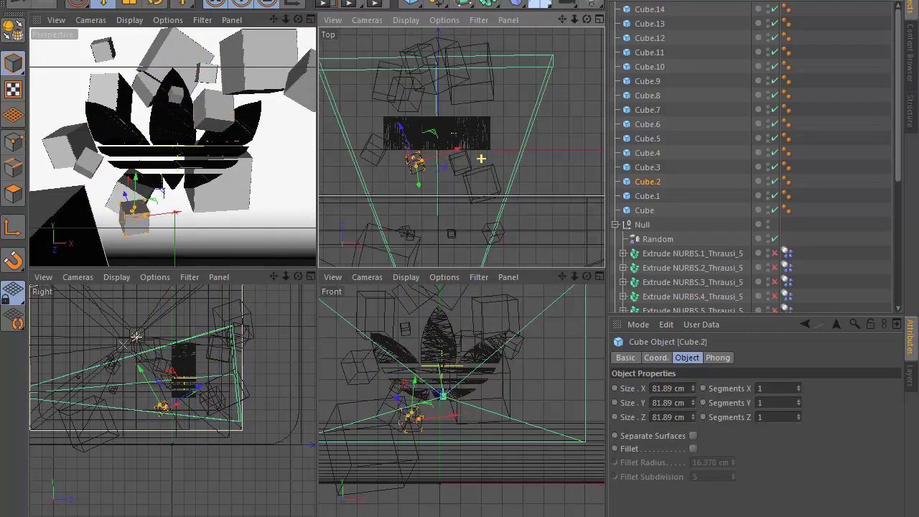
drag(480, 153, 506, 69)
drag(172, 445, 140, 392)
key(r)
drag(230, 194, 215, 162)
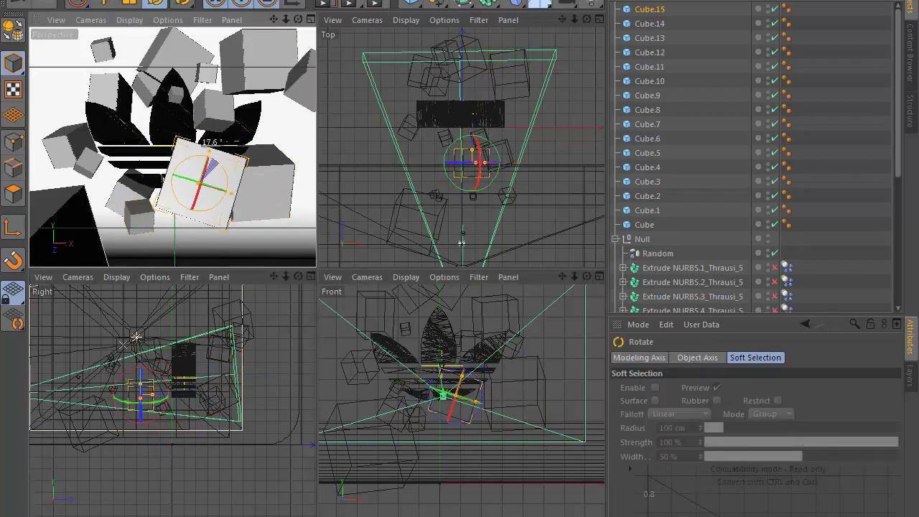
key(e)
drag(473, 162, 429, 152)
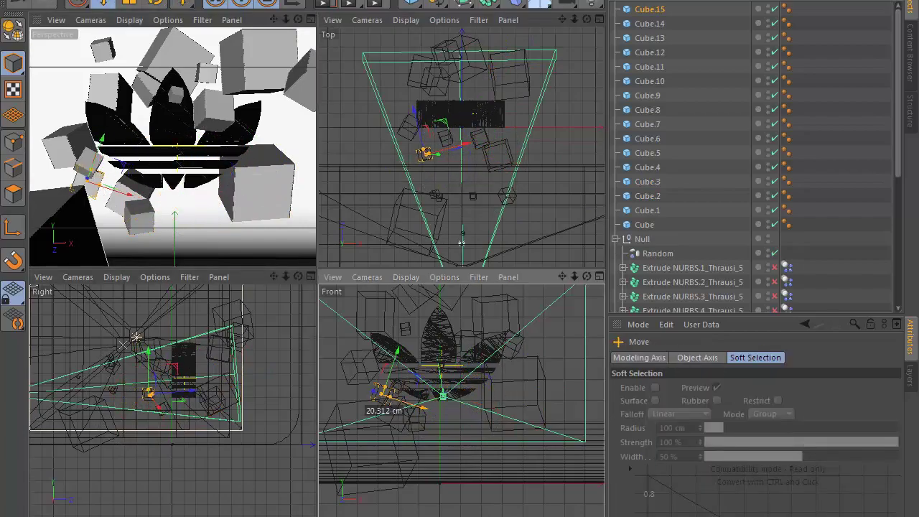
- Duplicate the cube group, rotate the copies about -24° and enlarge them to about 126%
key(ctrl+a)
key(r)
drag(208, 126, 178, 100)
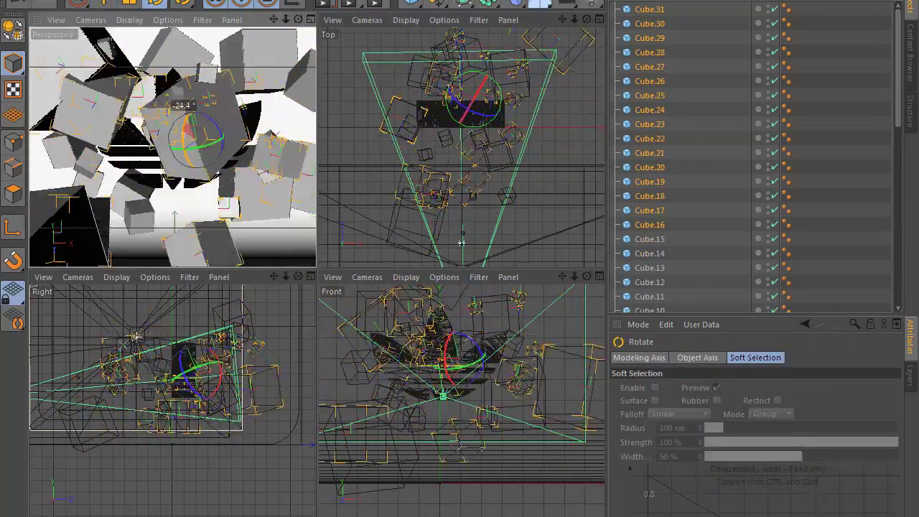
key(t)
drag(436, 114, 401, 344)
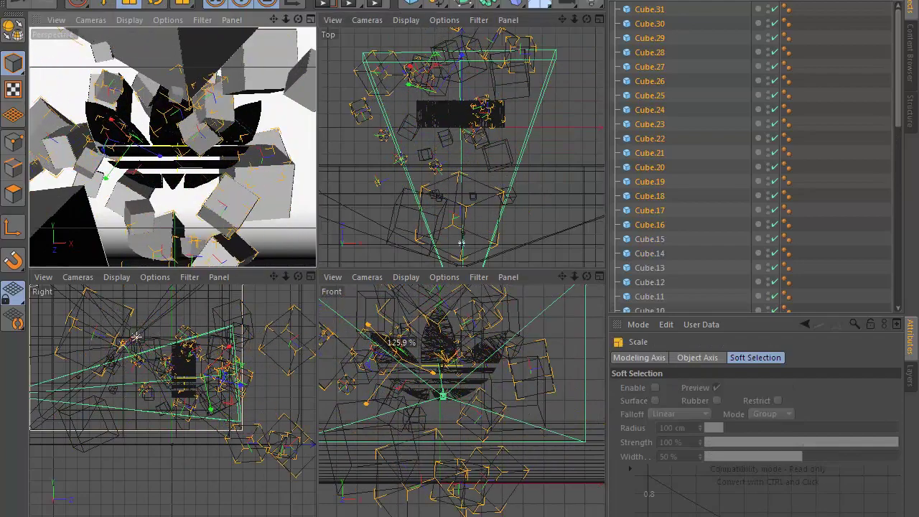
- Select Cube.9 and another group, rotate it and shrink it to under half size
click(172, 100)
click(103, 4)
click(195, 137)
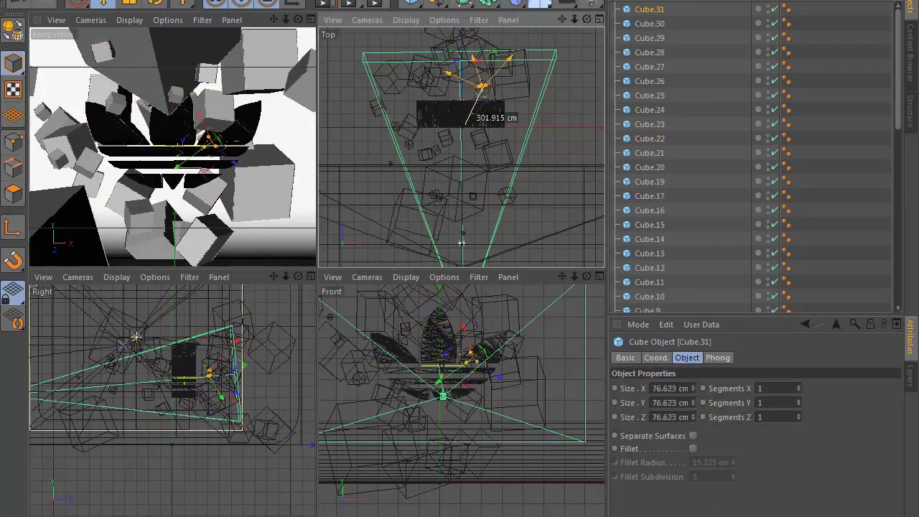
key(r)
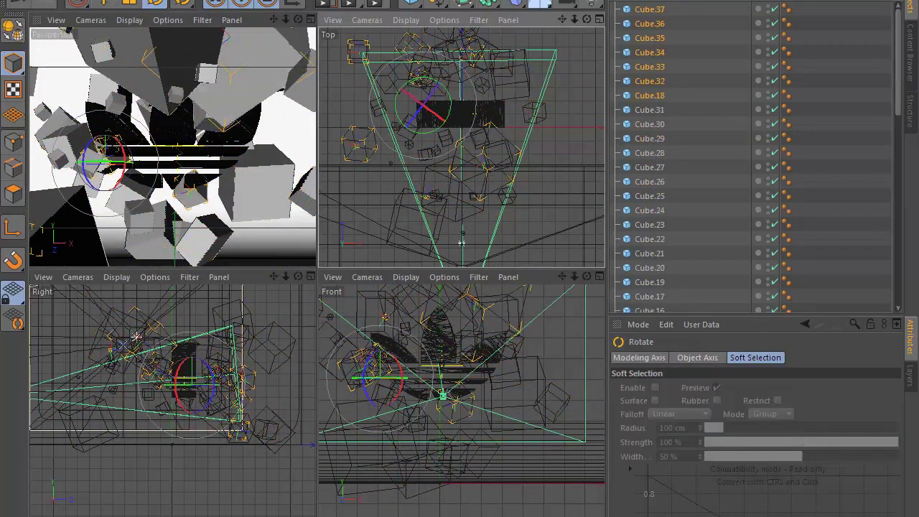
drag(208, 126, 180, 108)
key(t)
drag(460, 122, 430, 137)
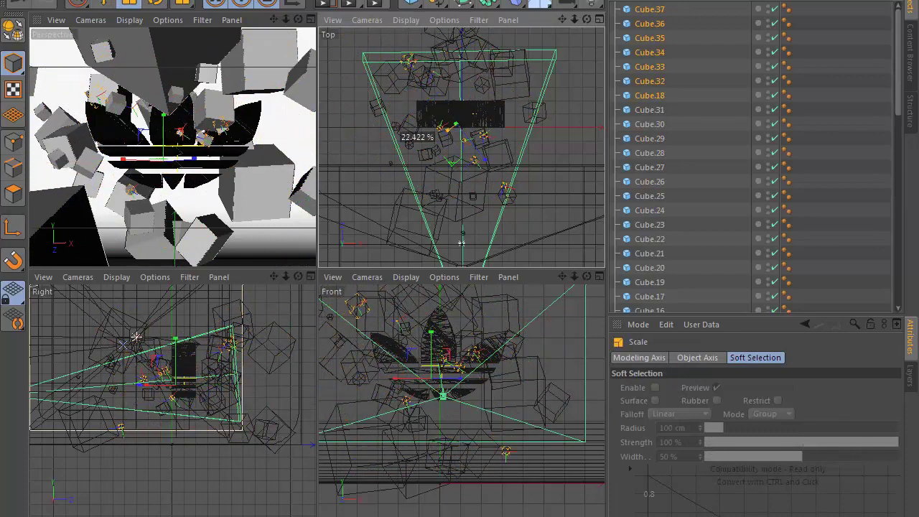
- Deselect all cubes and enlarge the perspective view to check the coloured materials
key(F1)
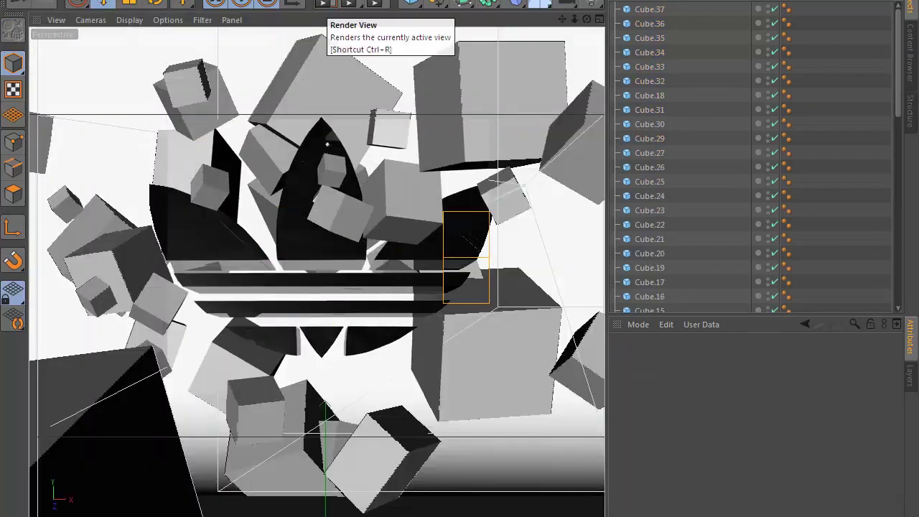
key(F5)
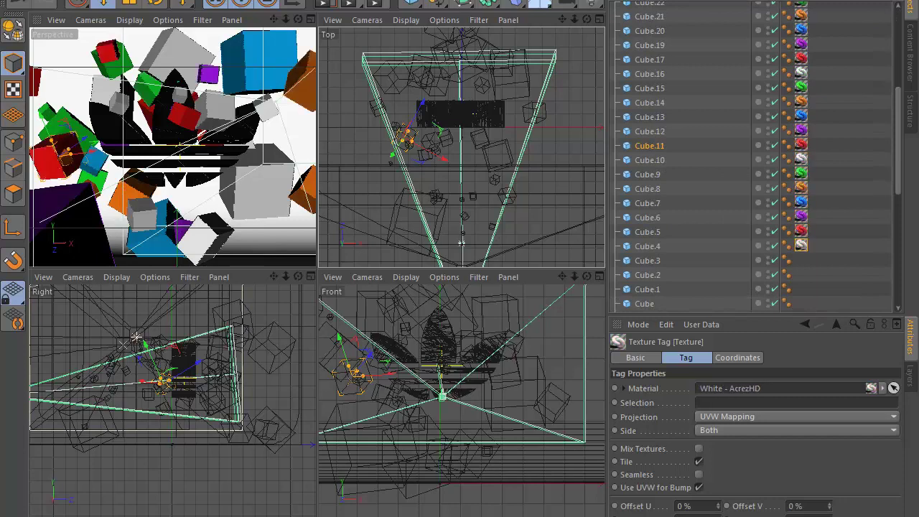
key(F1)
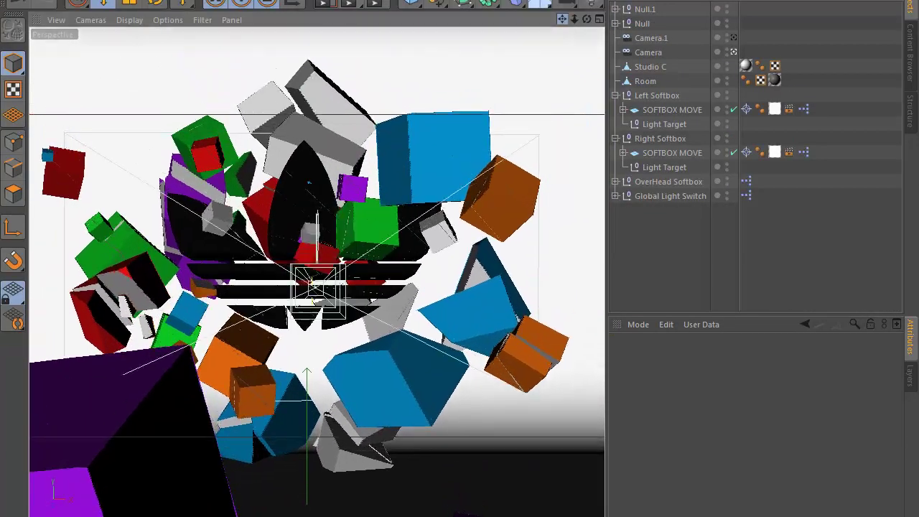
- Render the current view of the colourful cube-and-trefoil scene
key(ctrl+r)
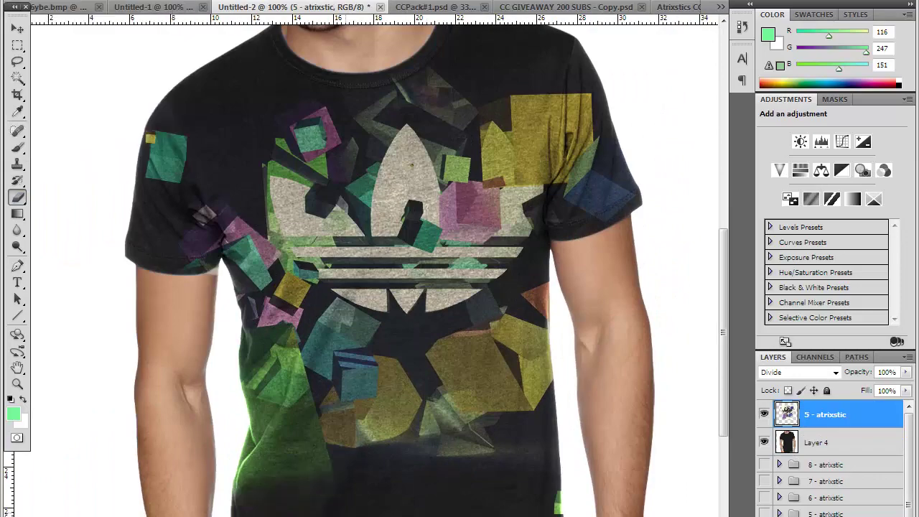
- Zoom out to see the whole shirt mockup and switch to the Untitled-2 document
key(ctrl+minus)
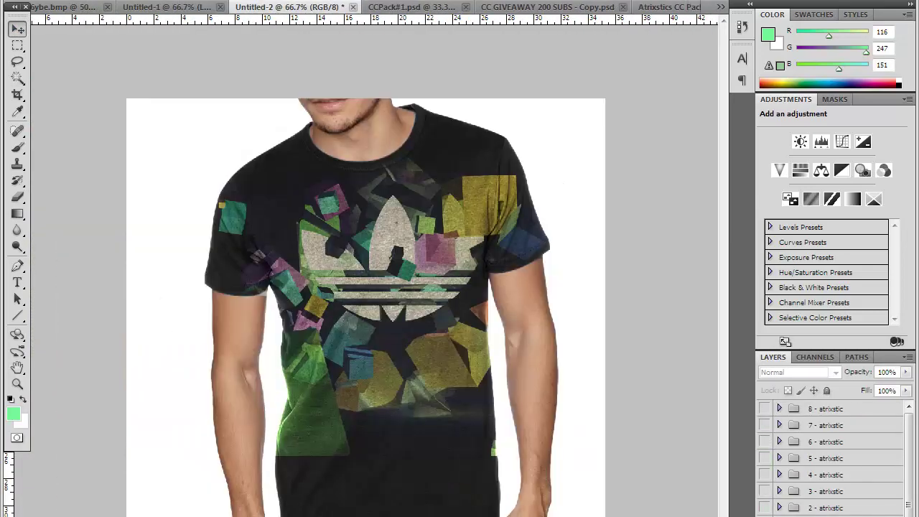
key(ctrl+Tab)
key(ctrl+shift+Tab)
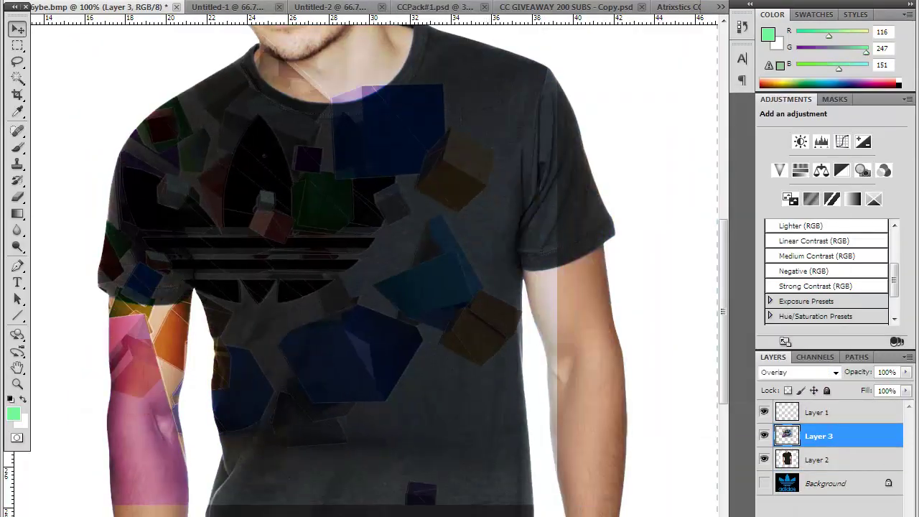
- Set the cube artwork layer's blending to Divide and bring up the brush size and hardness settings
key(Down)
key(Down)
key(Down)
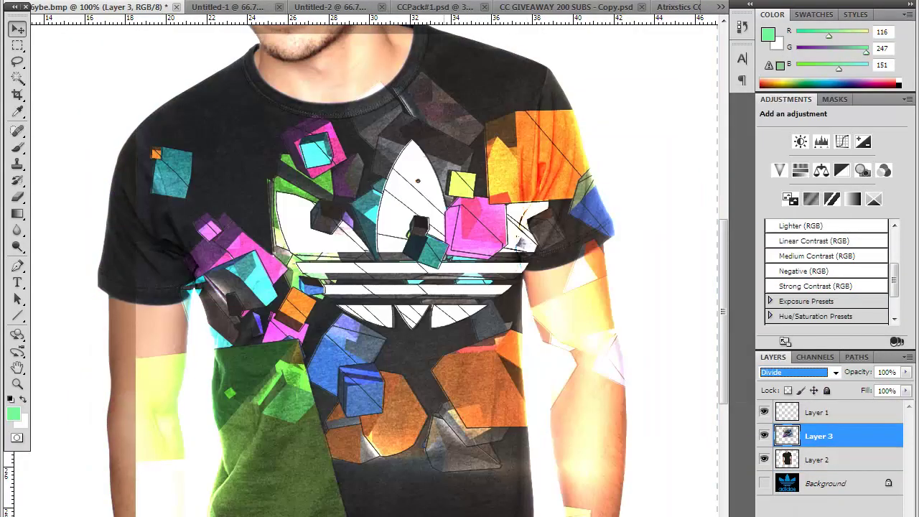
right_click(107, 87)
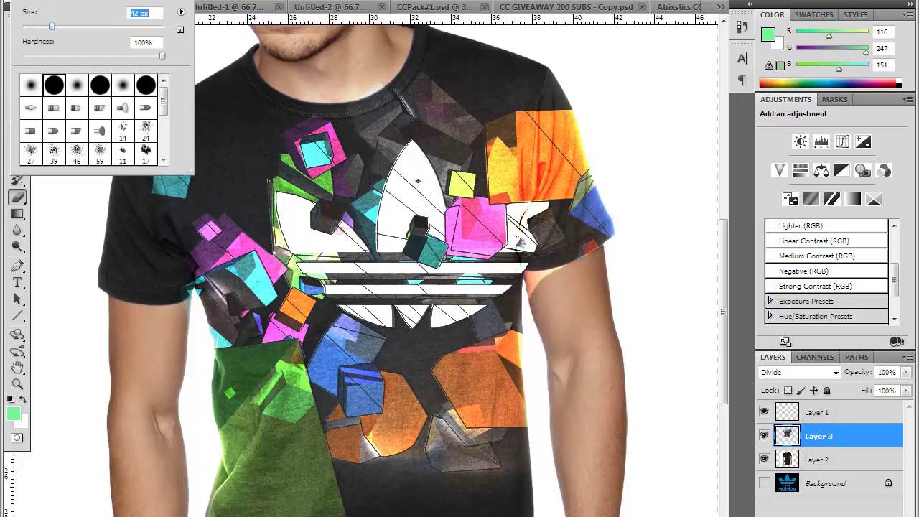